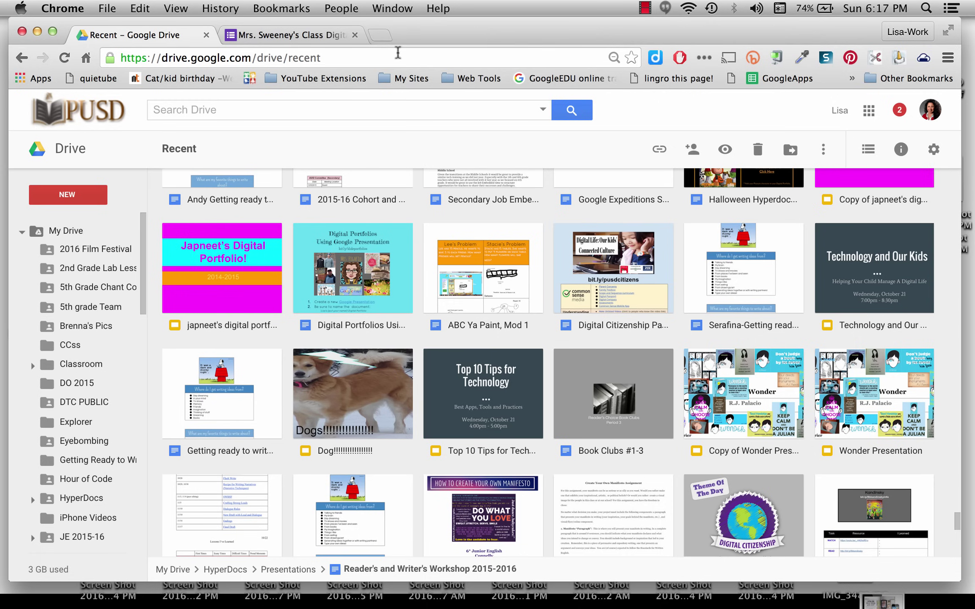
Create a new blank Google Form from Drive's New > More menu.
left_click(68, 198)
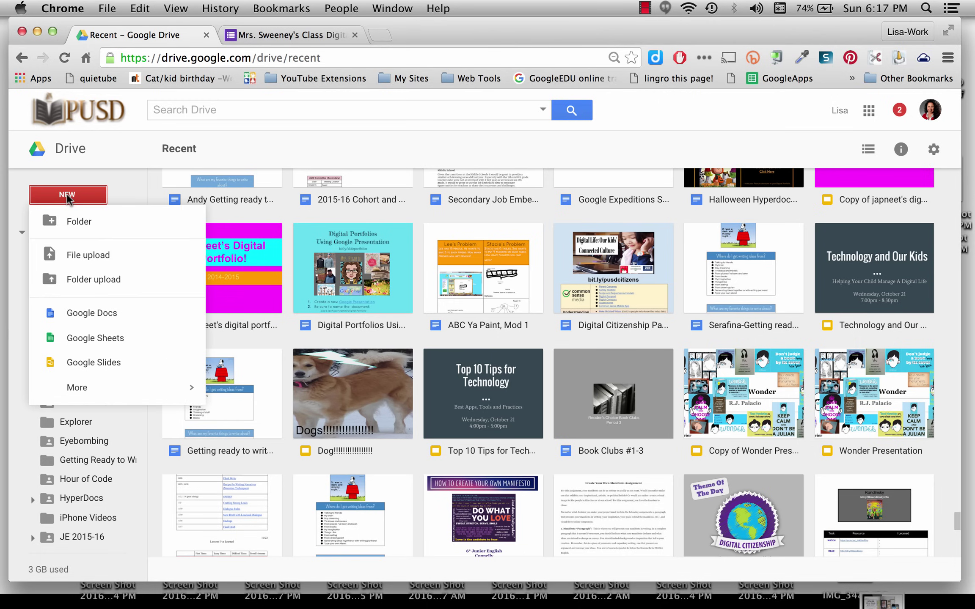
mouse_move(81, 395)
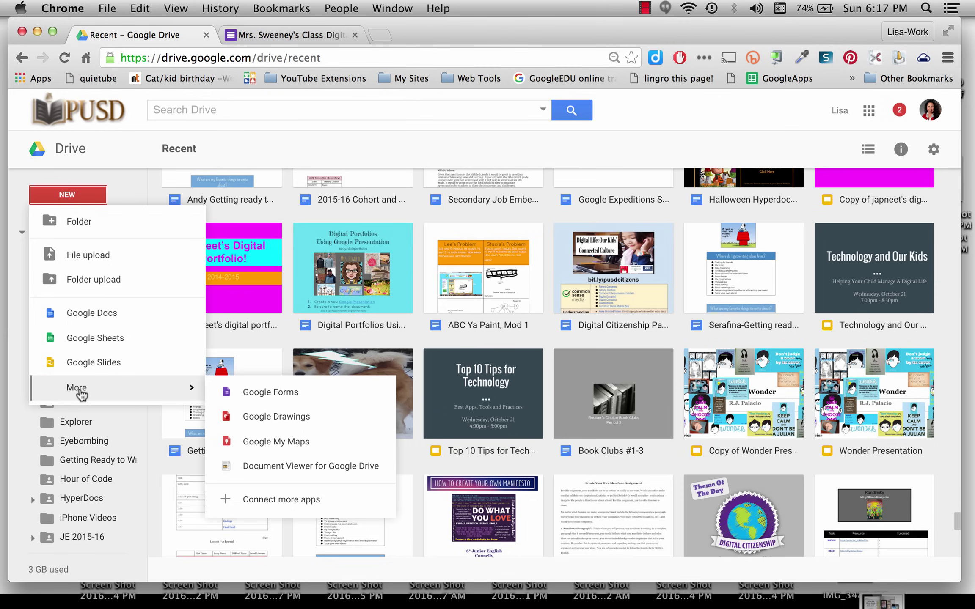
left_click(265, 392)
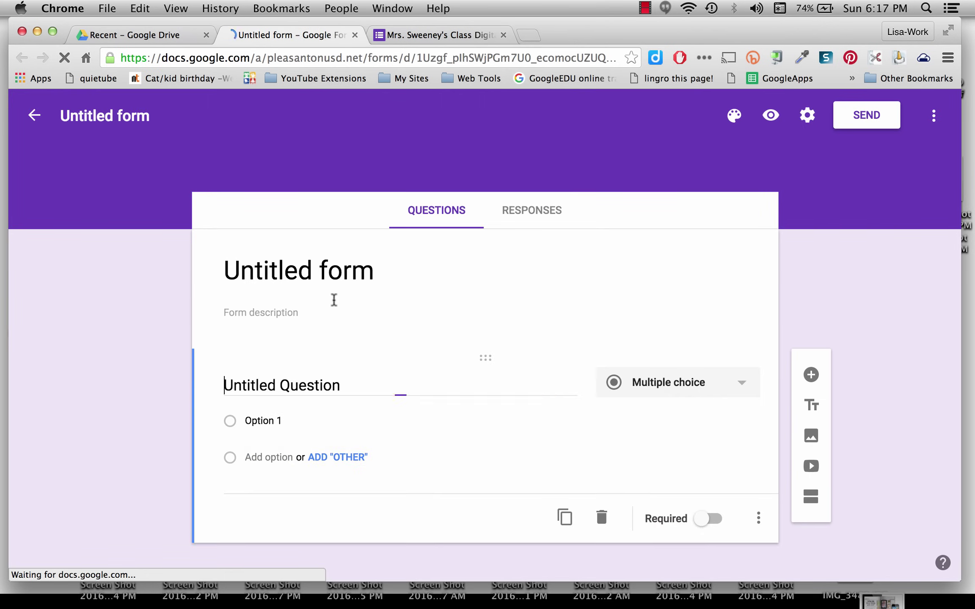
Set both the form title and its file name to 'Digital Portfolios'.
left_click(324, 273)
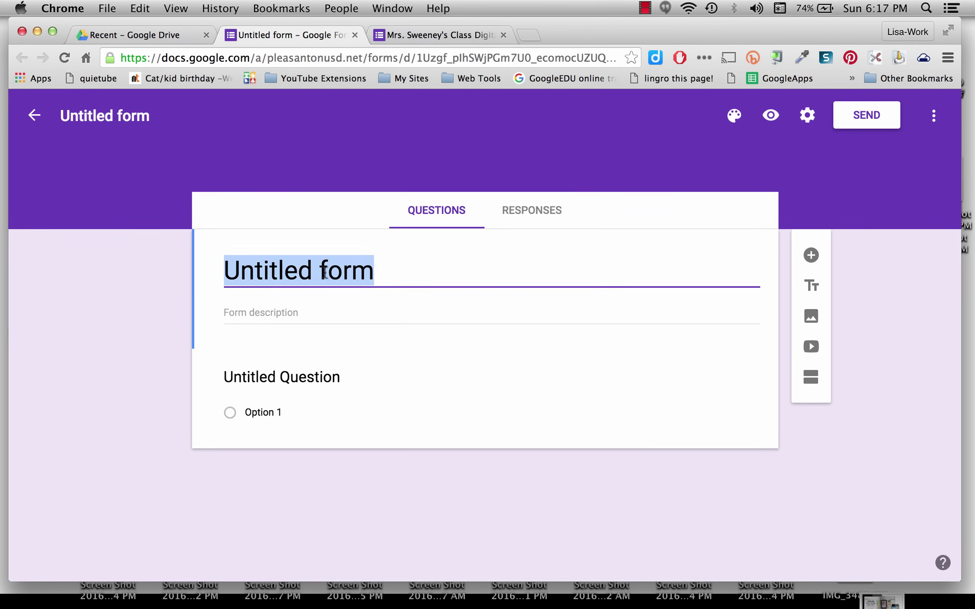
type("Digita")
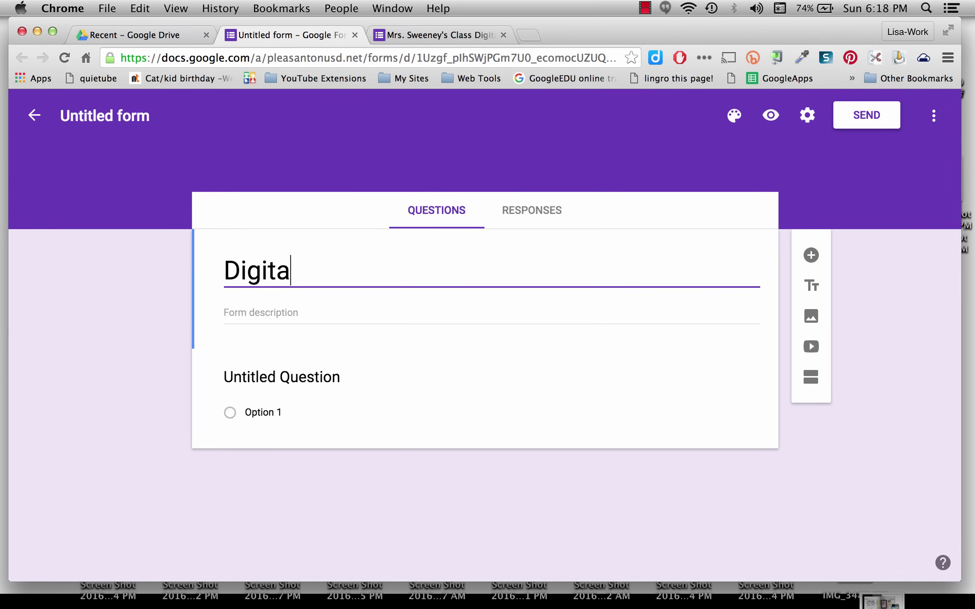
type("l Portfo")
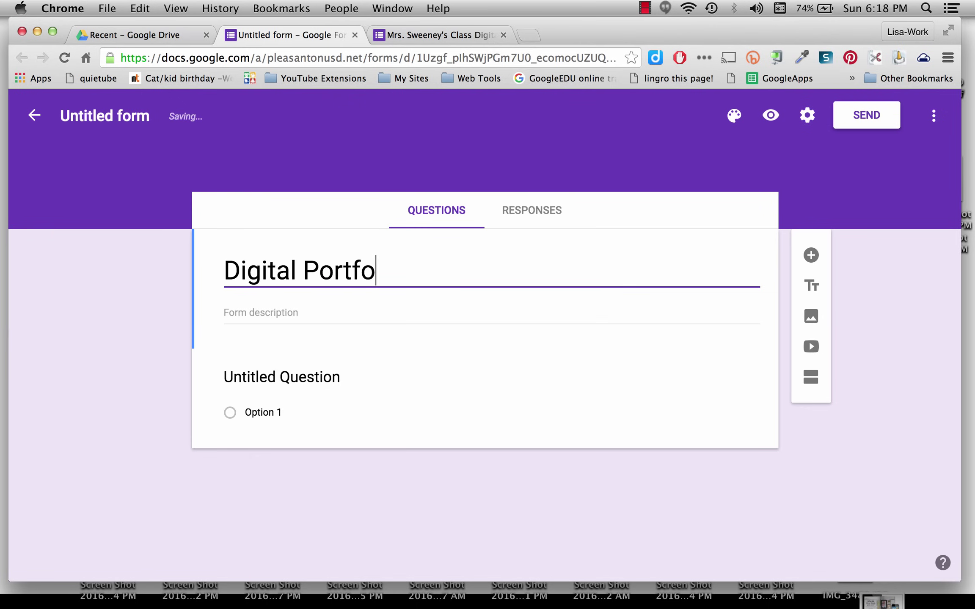
type("lios")
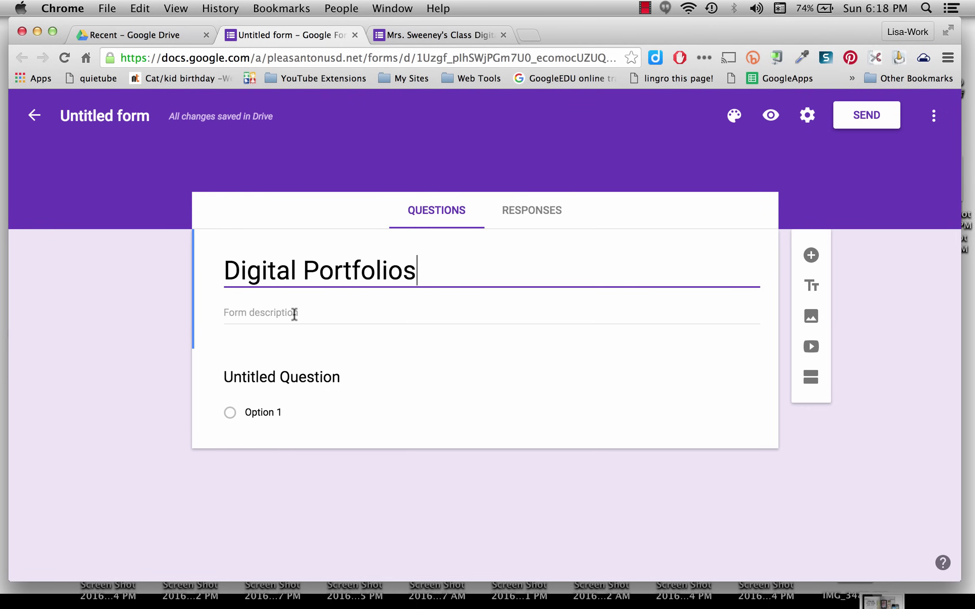
left_click(294, 313)
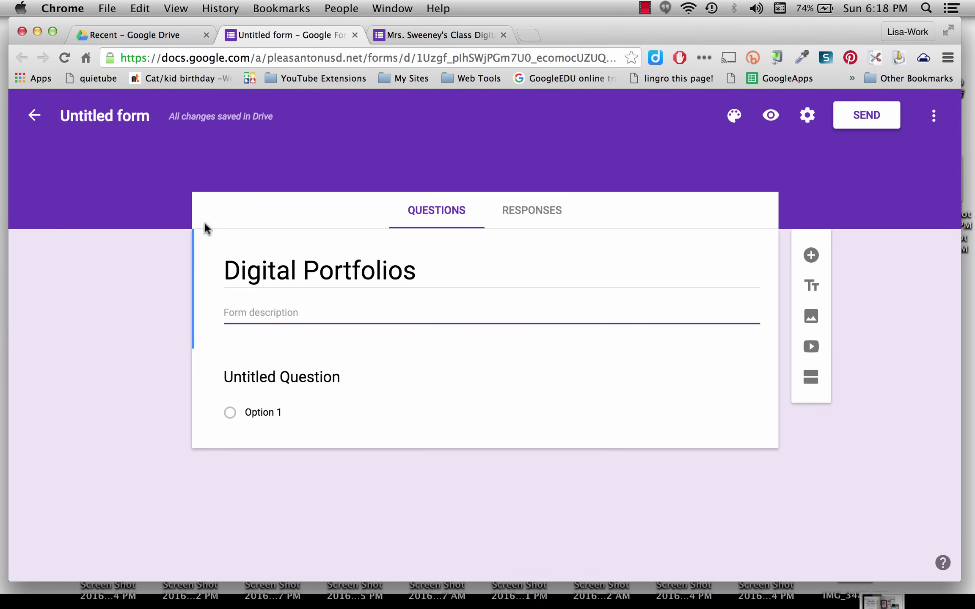
left_click(133, 117)
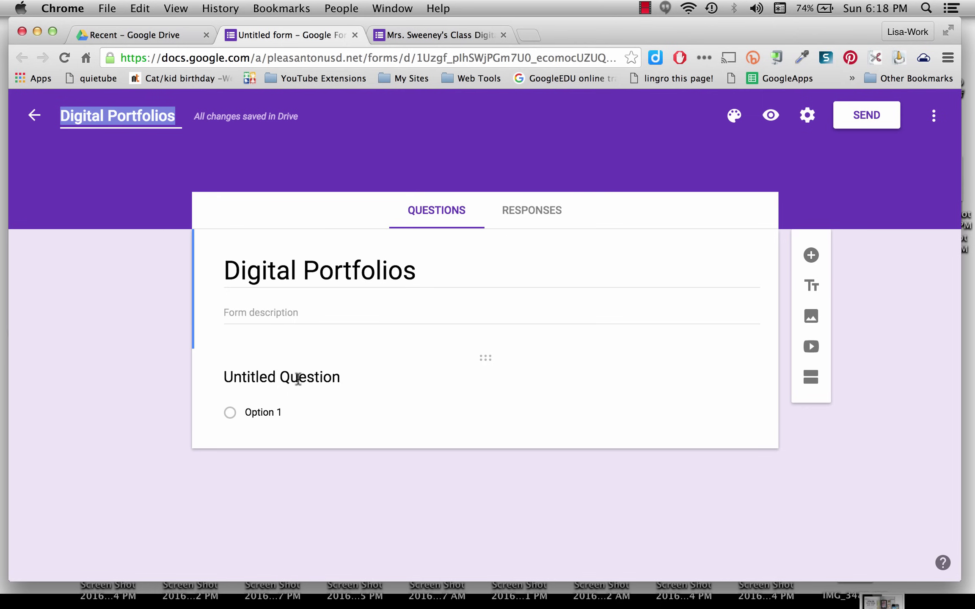
Turn the first question into a required Short answer question titled 'Name'.
left_click(310, 379)
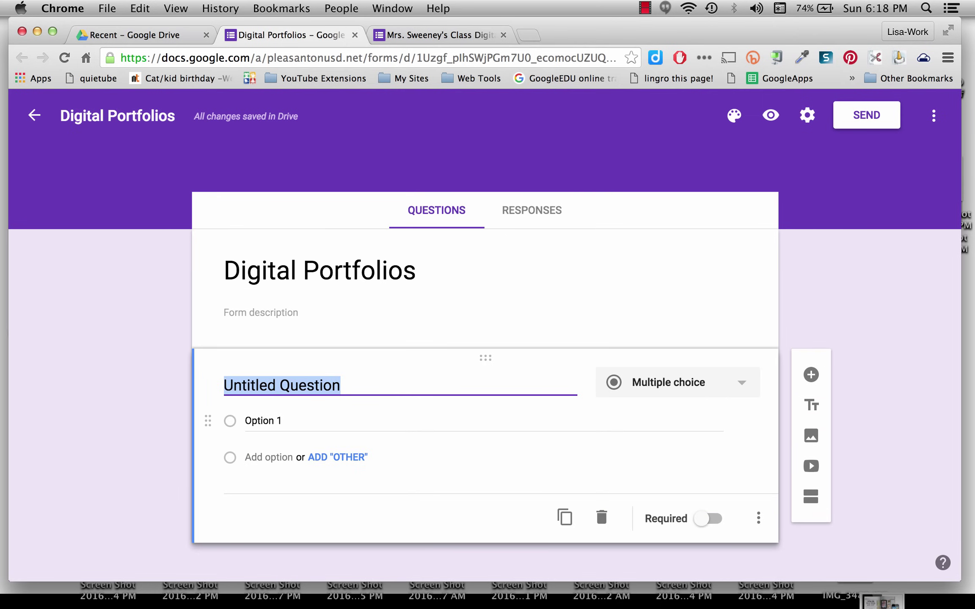
type("Name")
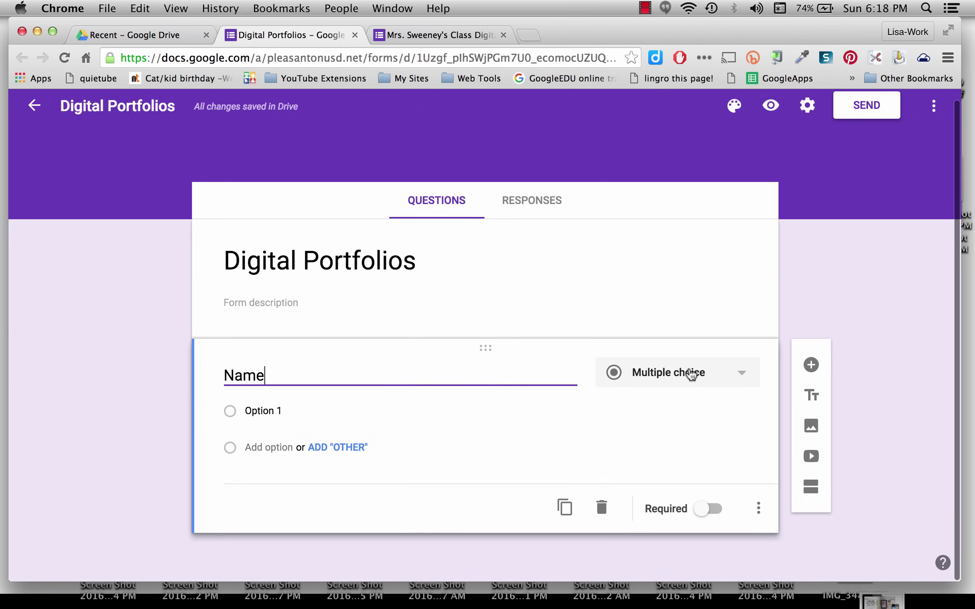
left_click(691, 375)
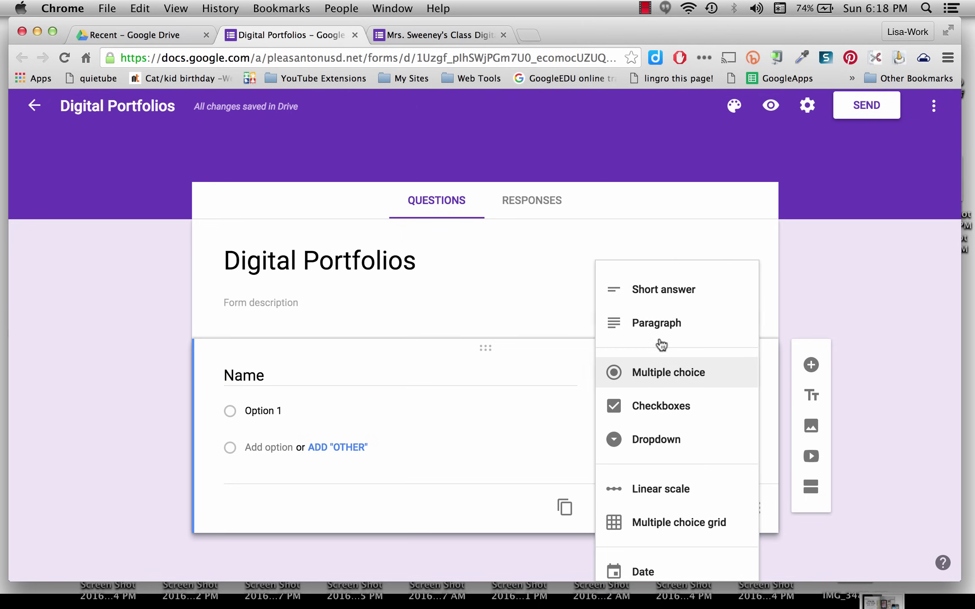
left_click(660, 289)
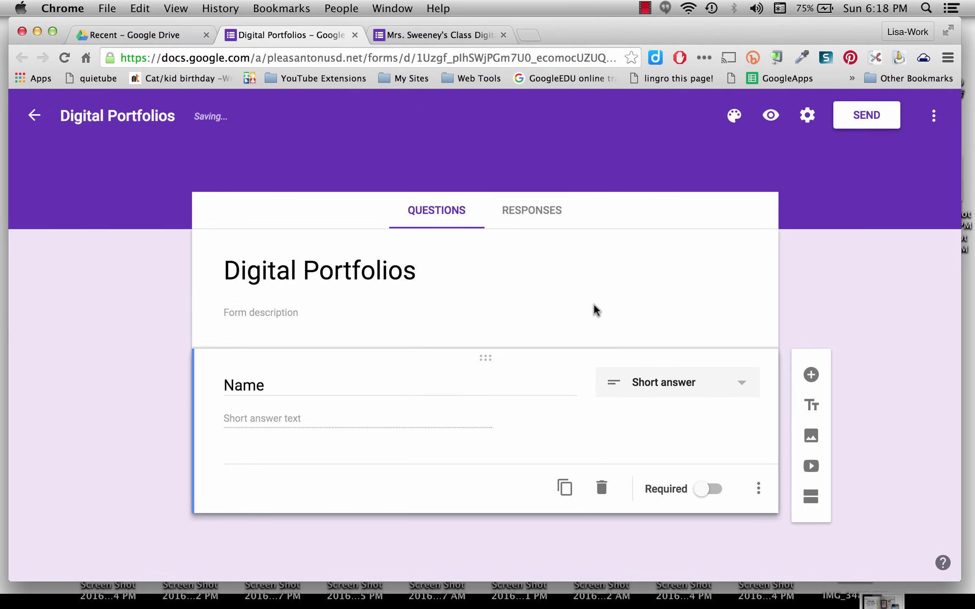
left_click(717, 489)
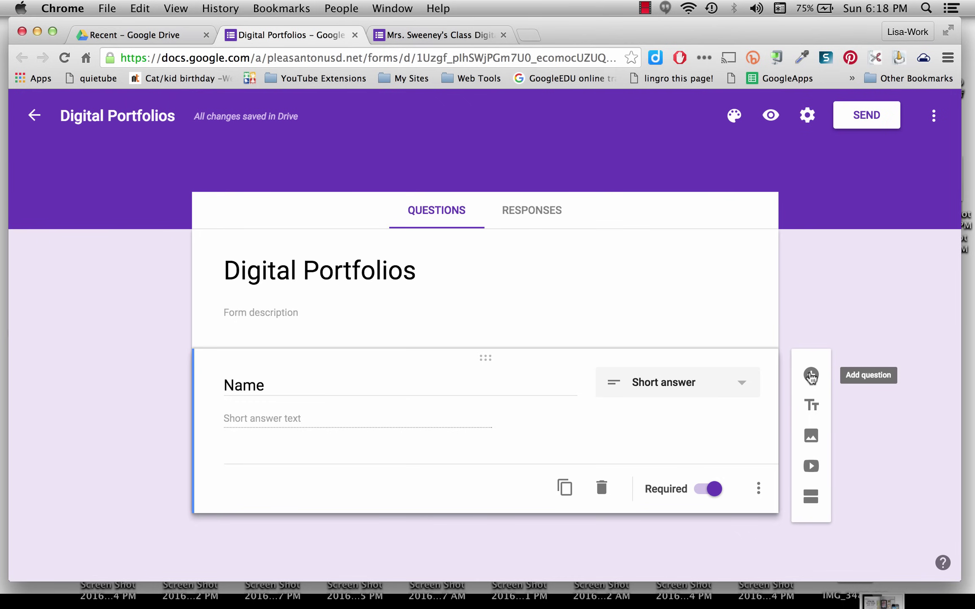
Add a question titled 'Link to your digital portfolio- be sure to check the share settings'.
left_click(810, 376)
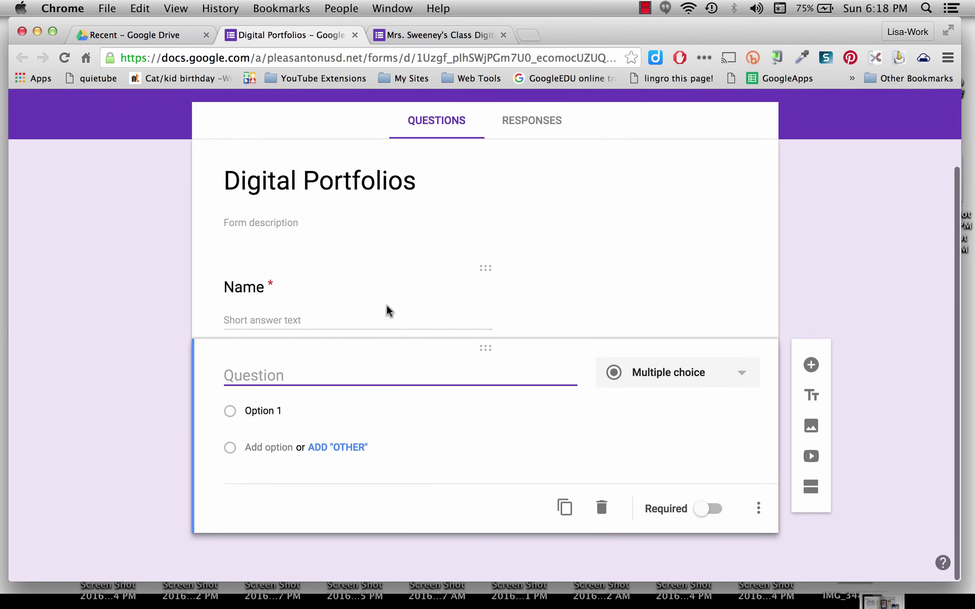
type("Link to ")
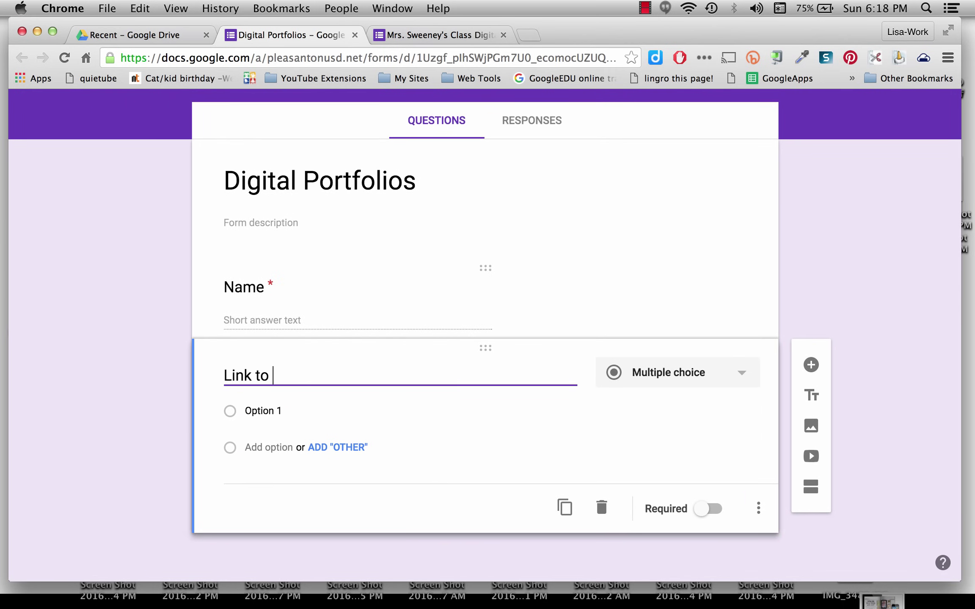
type("your digital p")
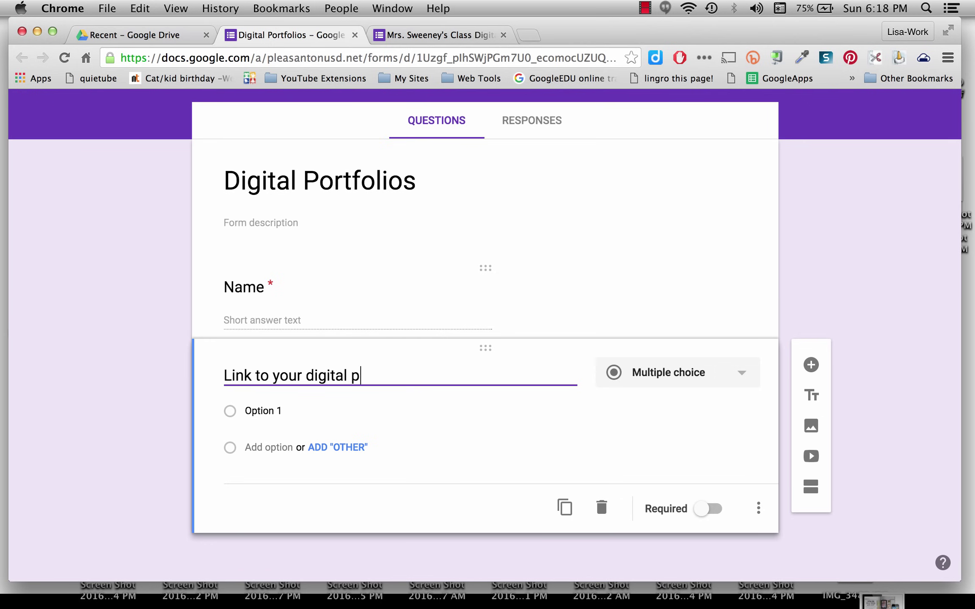
type("ortfolio- be sure t")
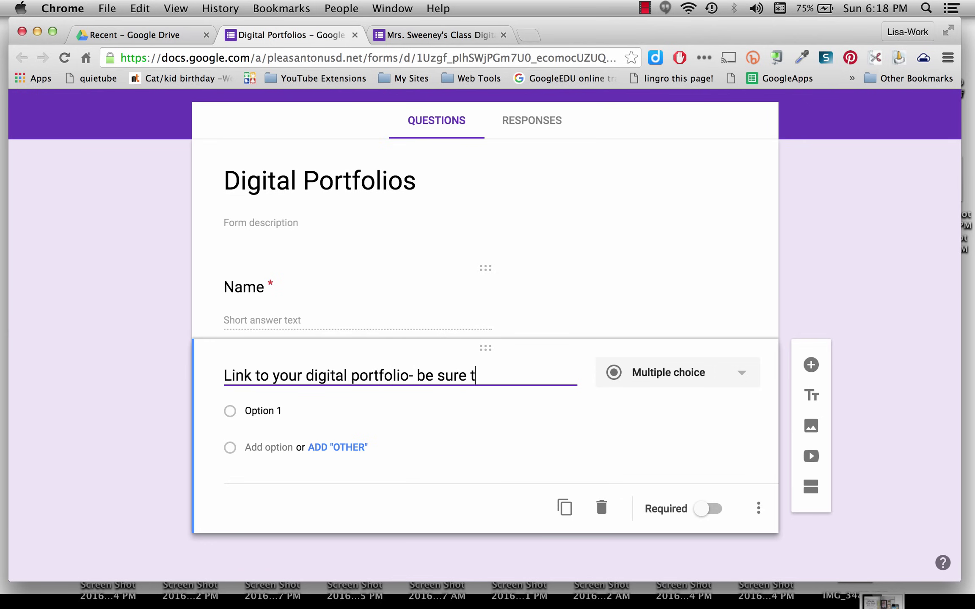
type("o check the shar")
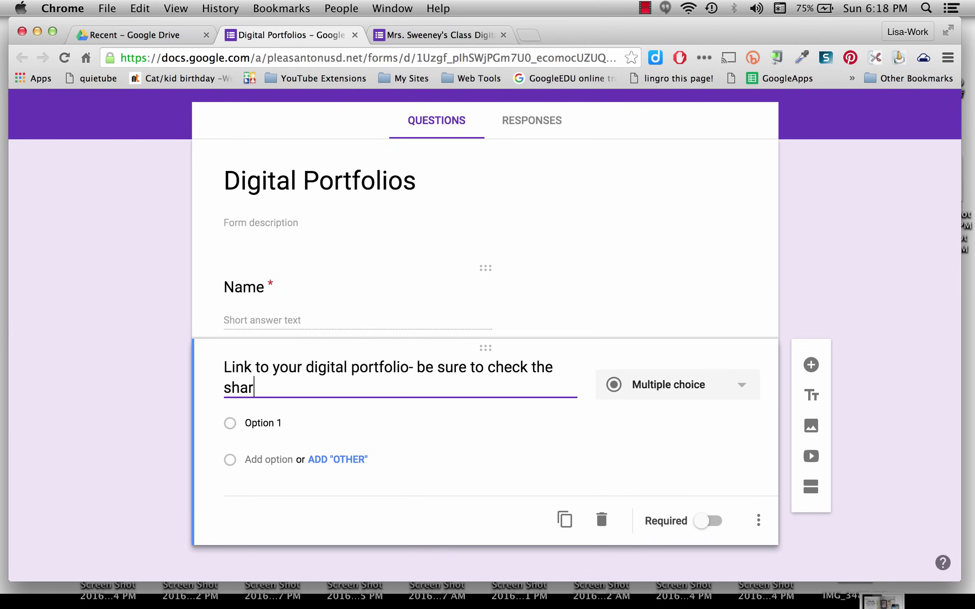
type("e settings.")
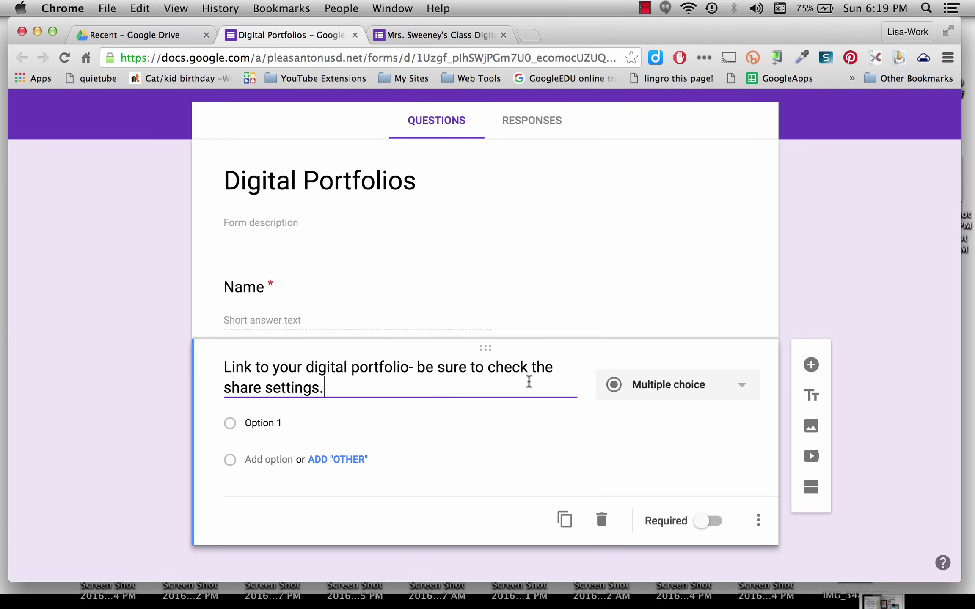
Change the portfolio link question's type to Short answer.
left_click(670, 390)
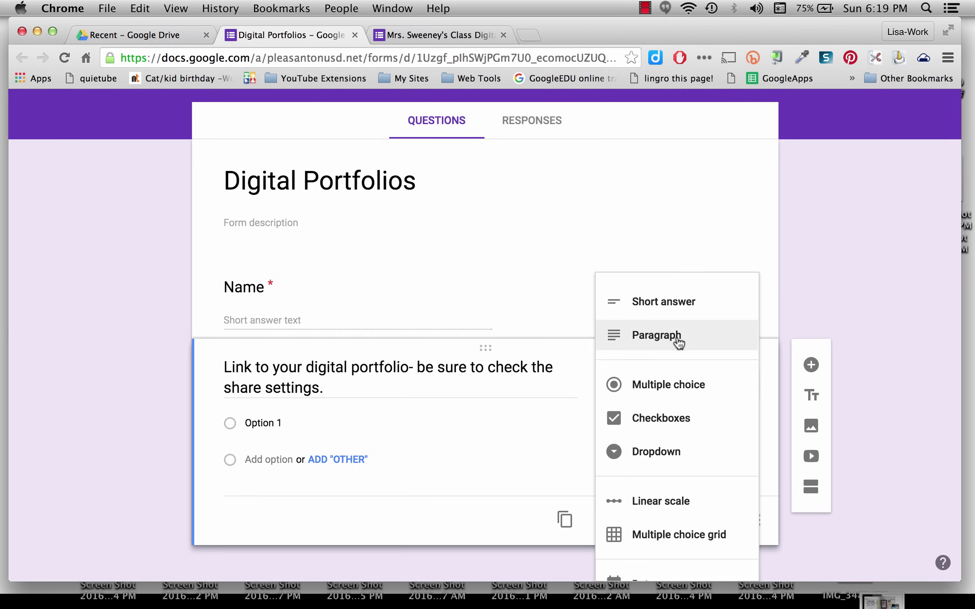
left_click(675, 305)
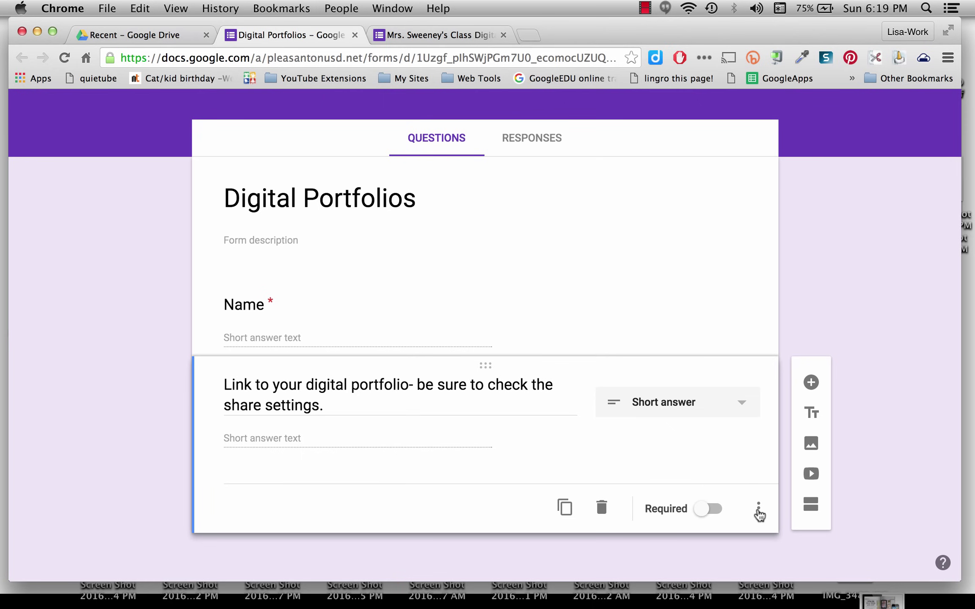
Add Text > URL response validation with the error 'Are you sure that is correct?'.
left_click(758, 513)
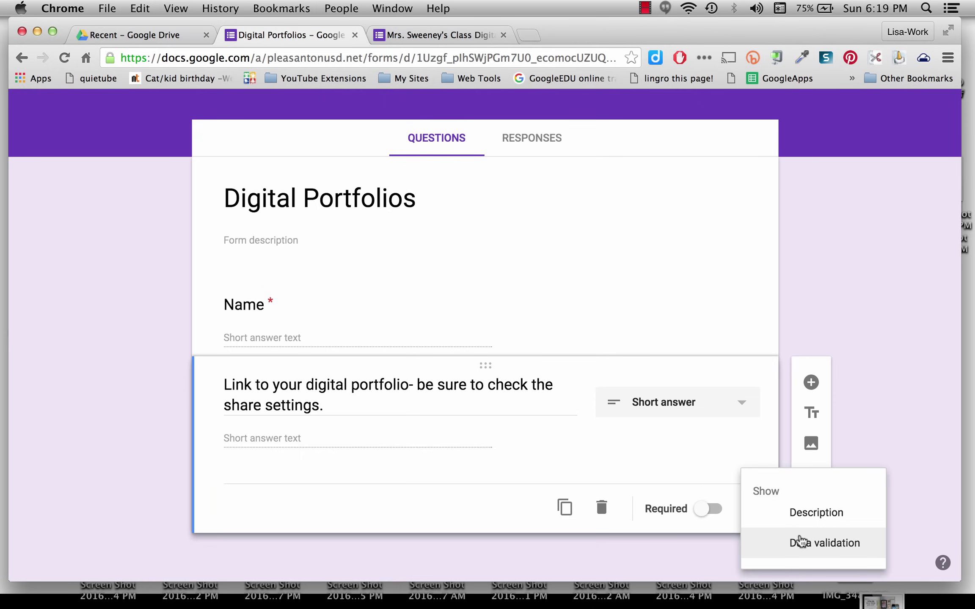
left_click(826, 545)
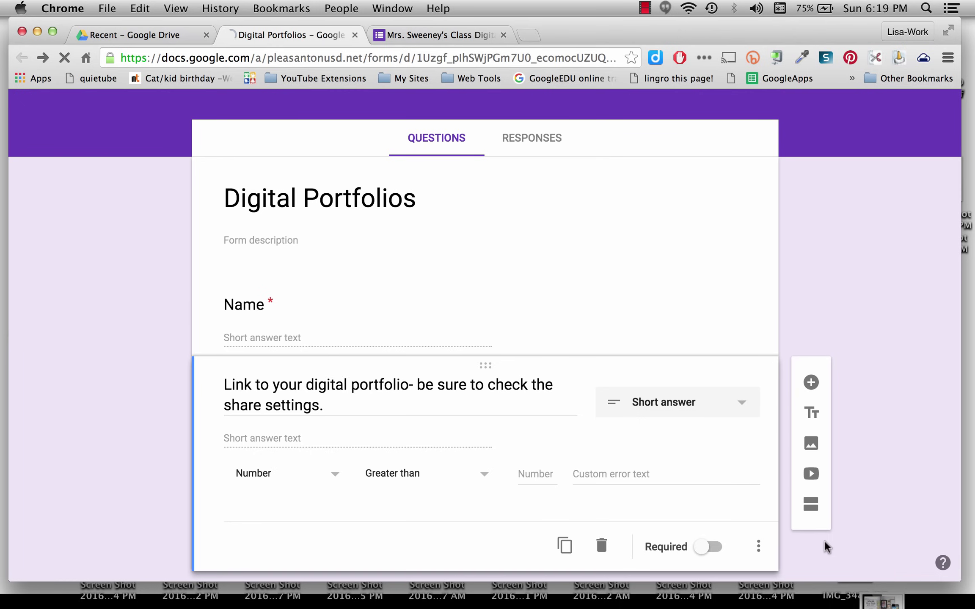
left_click(254, 478)
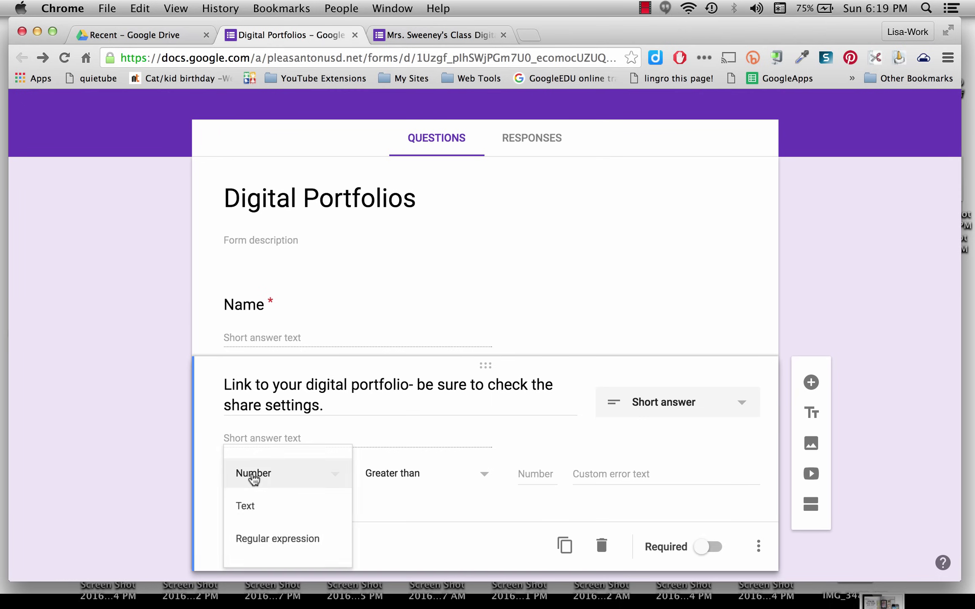
left_click(251, 507)
left_click(399, 474)
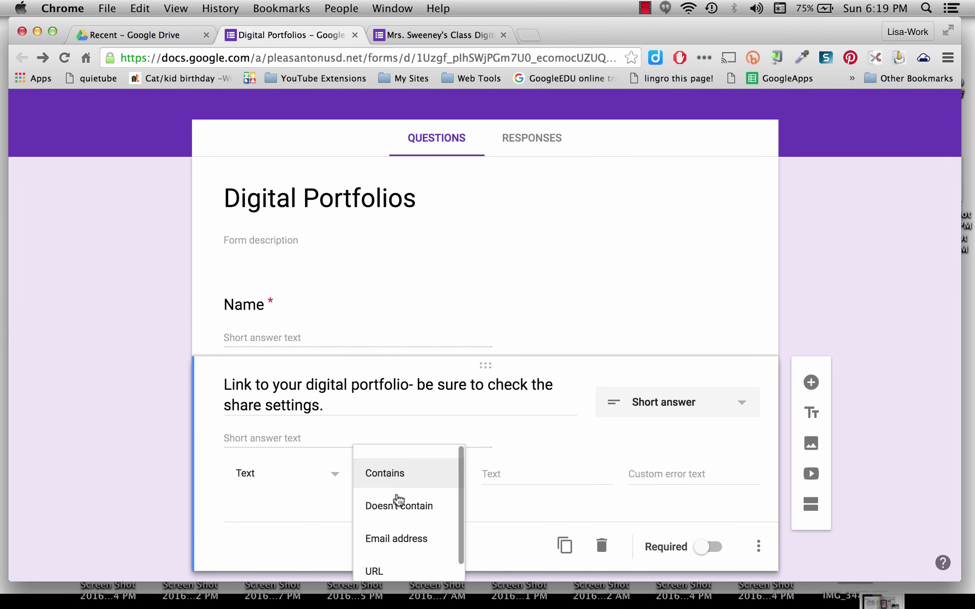
left_click(380, 572)
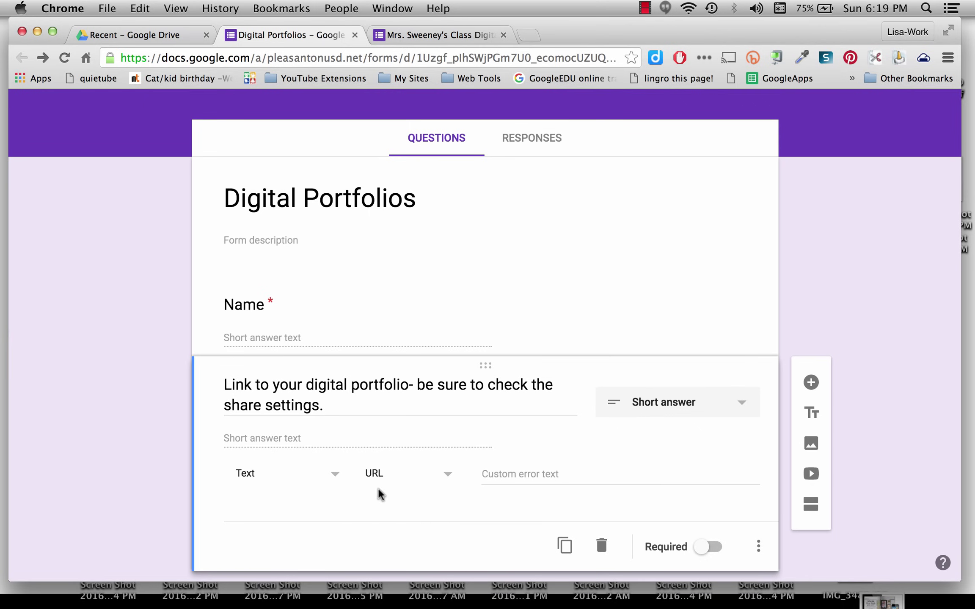
left_click(515, 472)
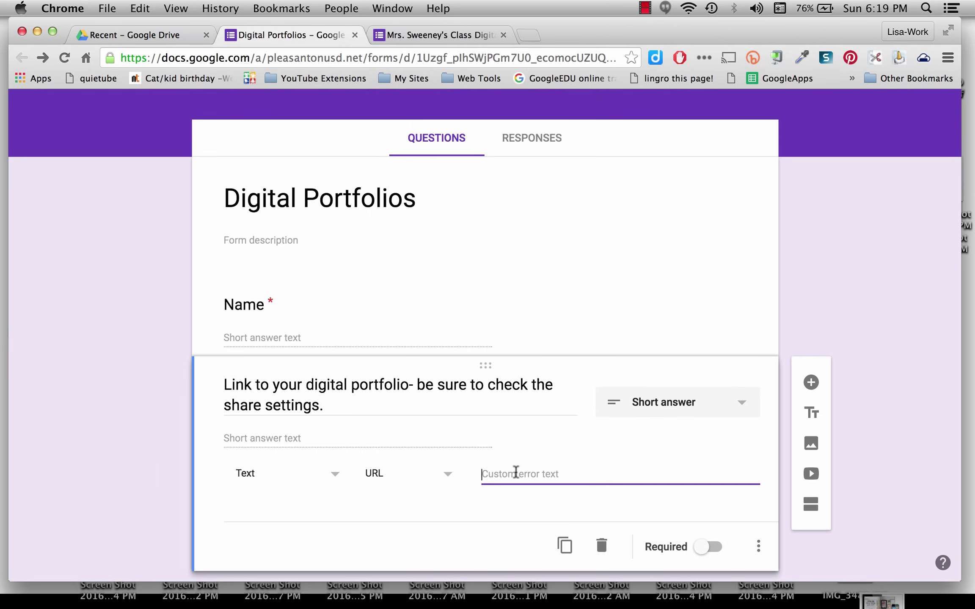
type("A")
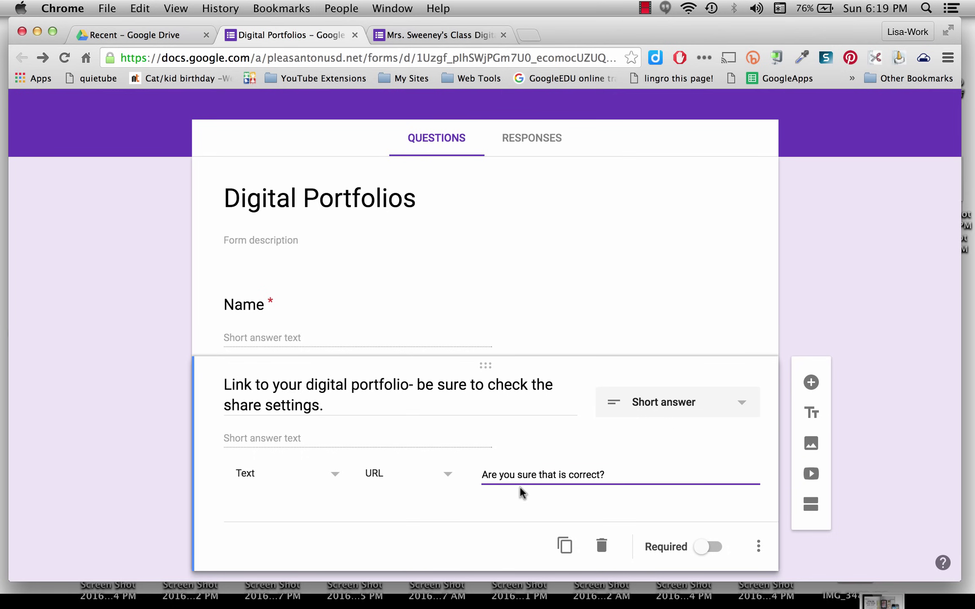
Make the portfolio link question required.
left_click(718, 550)
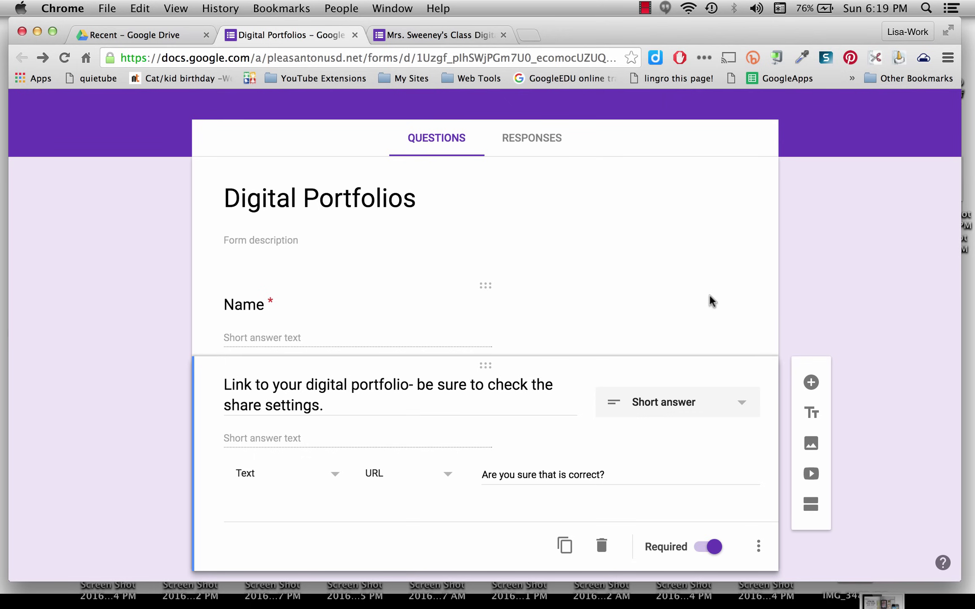
scroll(709, 294, "down", 2)
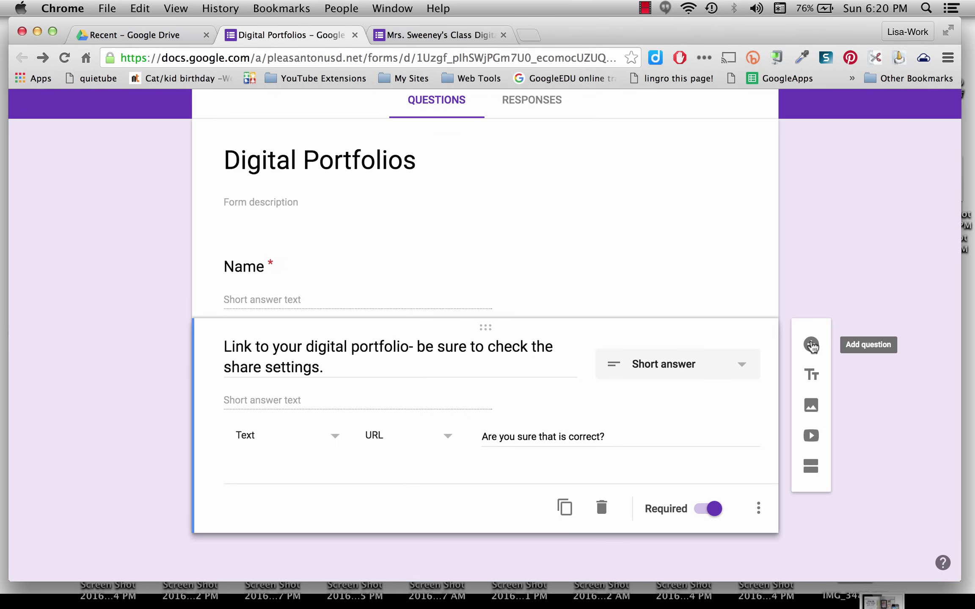
scroll(672, 240, "up", 3)
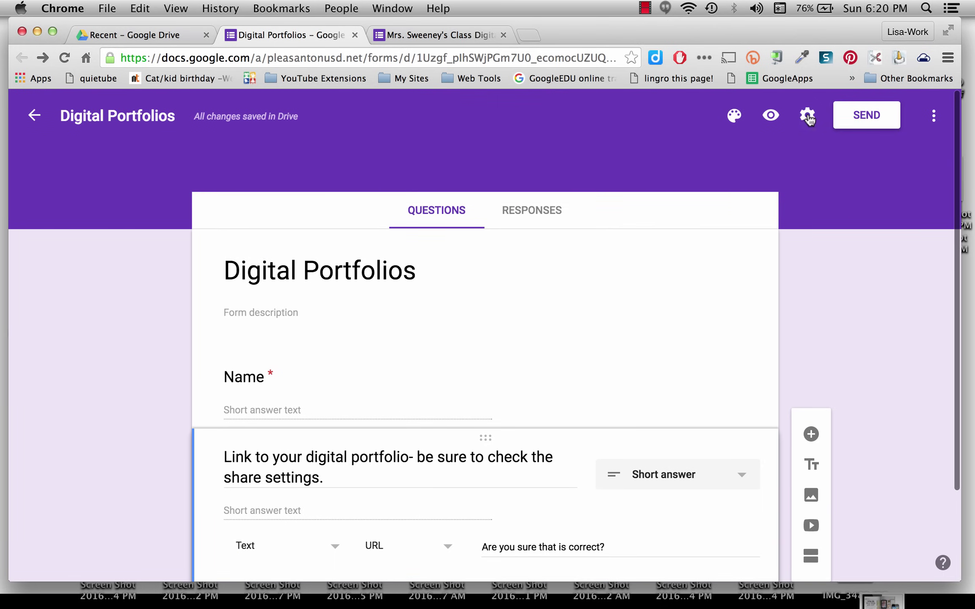
Change 'Who can respond?' in Settings to Anyone and save.
left_click(807, 115)
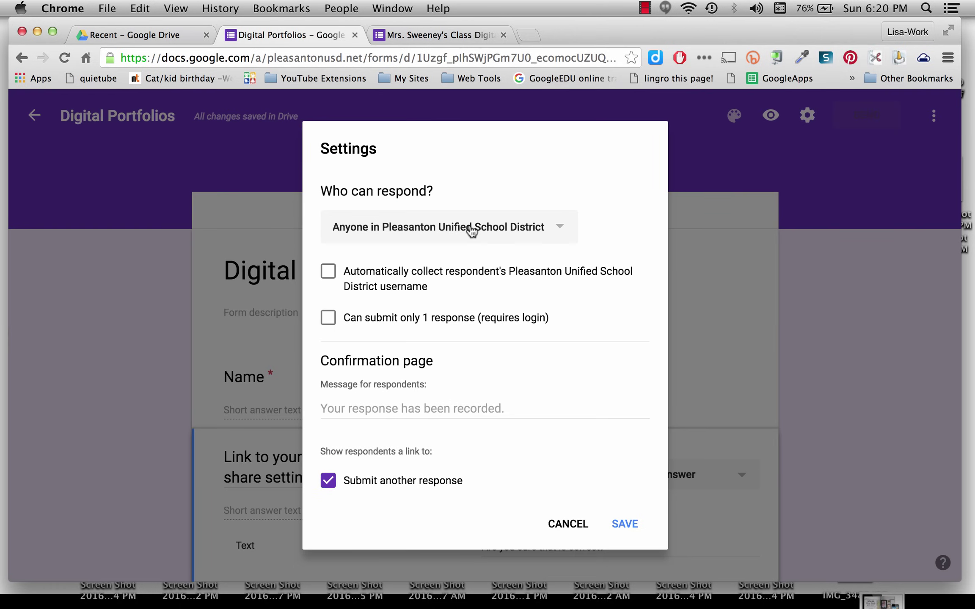
left_click(412, 232)
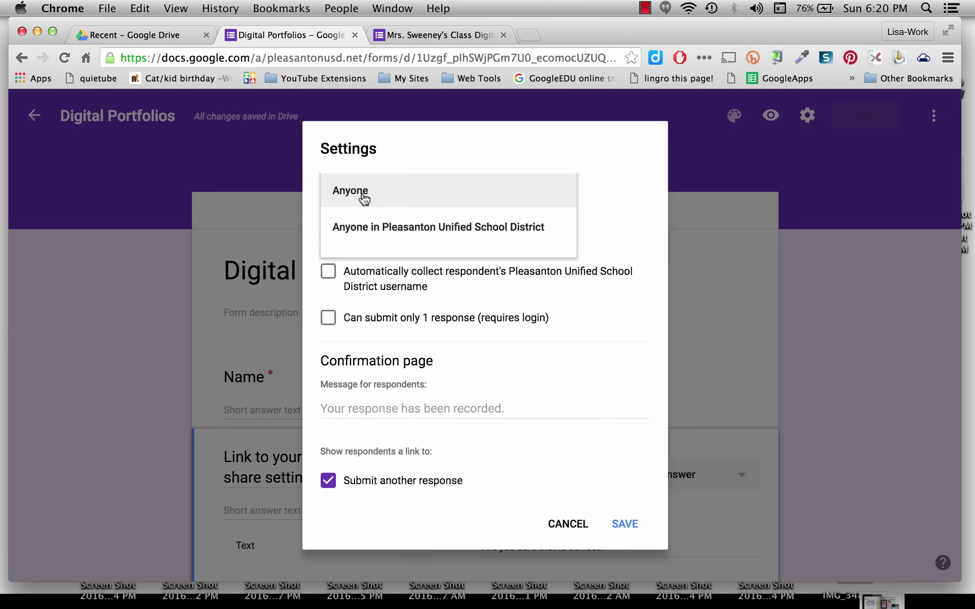
left_click(351, 193)
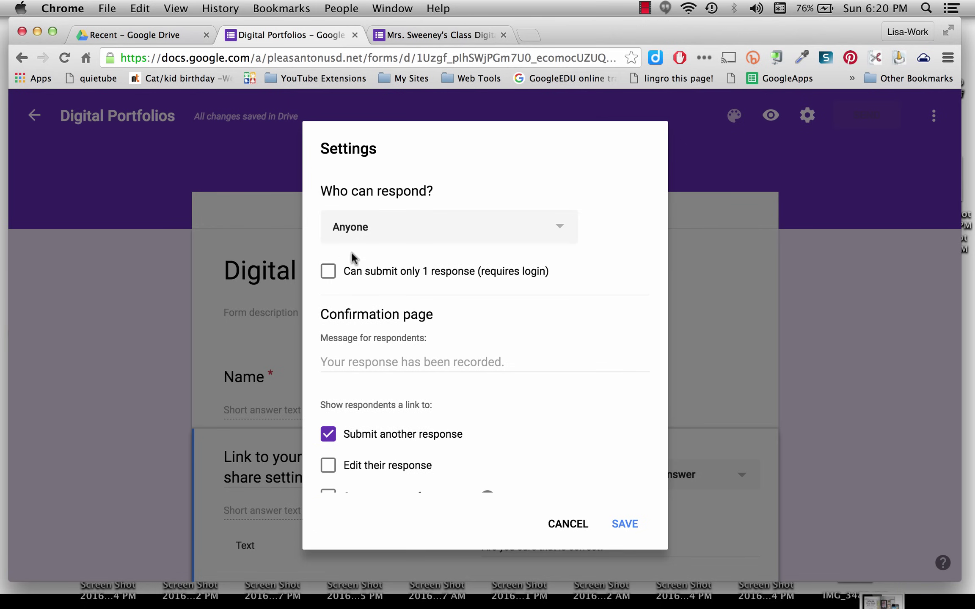
scroll(458, 371, "down", 5)
scroll(458, 371, "up", 5)
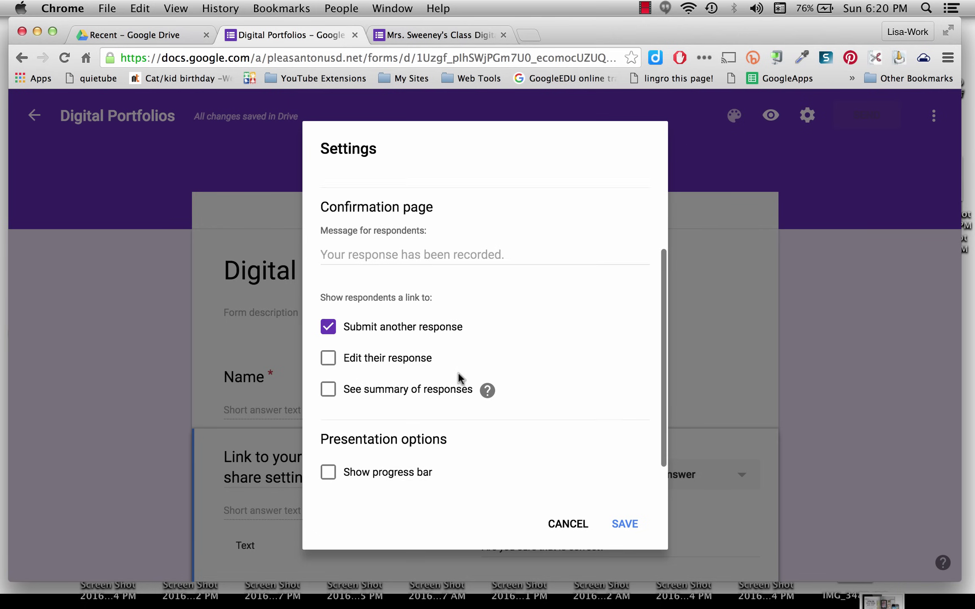
left_click(624, 524)
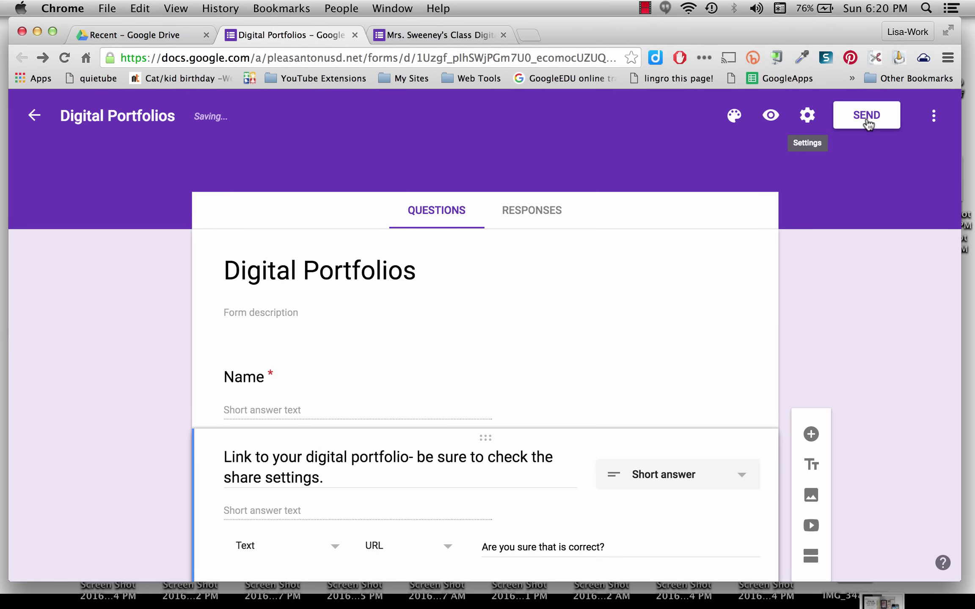
Copy the shortened form link and open the live form in a new tab.
left_click(866, 117)
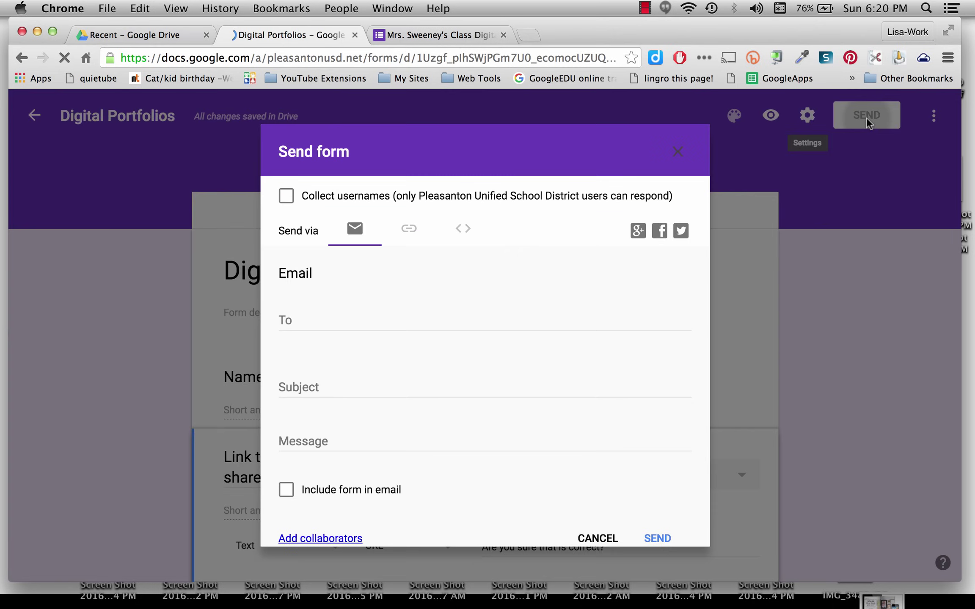
left_click(410, 233)
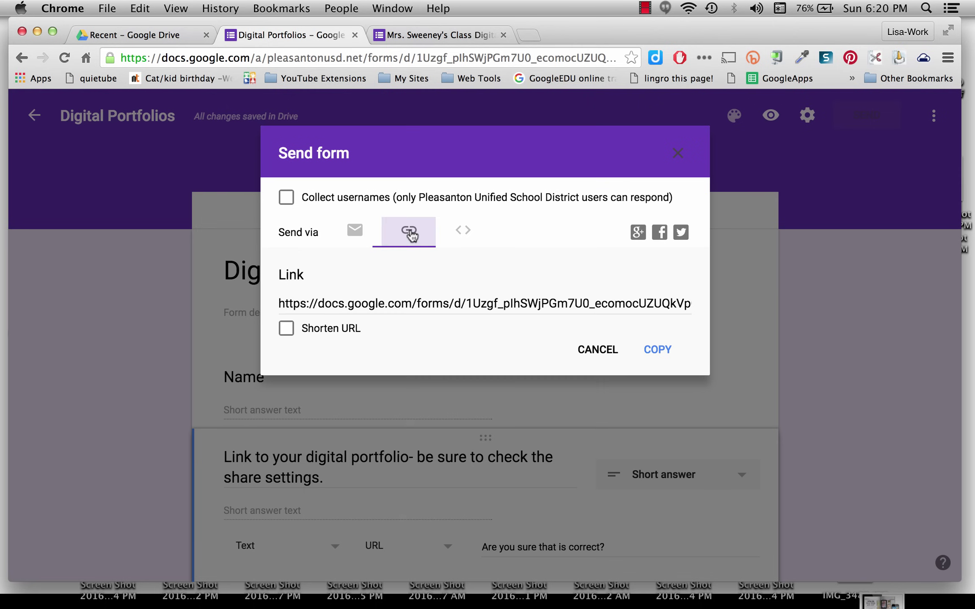
left_click(394, 310)
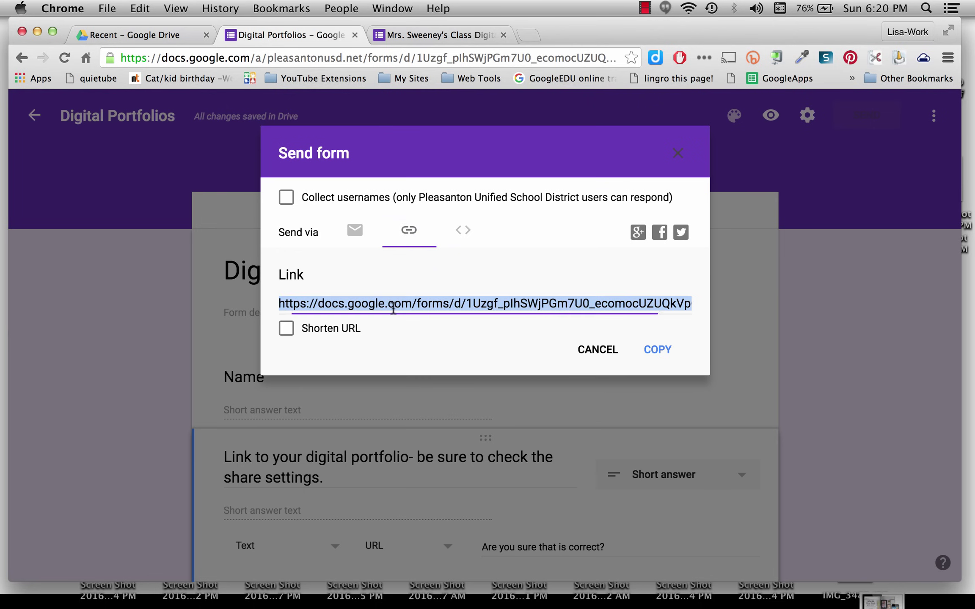
left_click(286, 329)
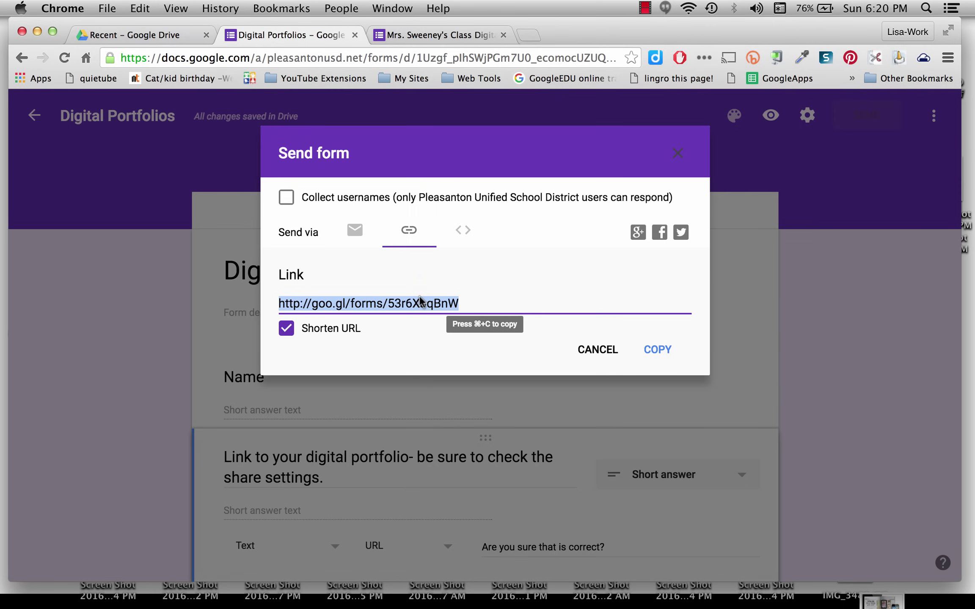
left_click(658, 353)
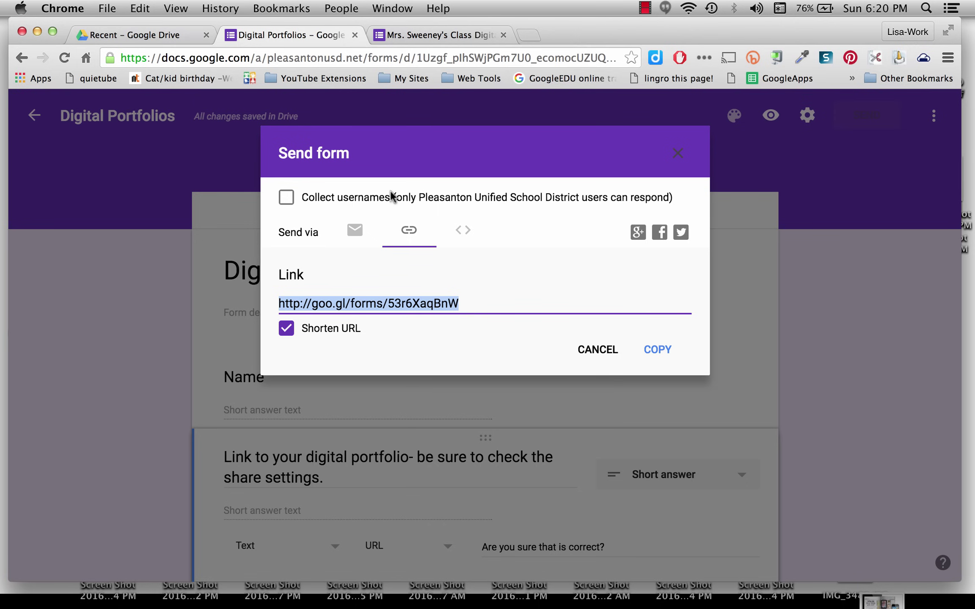
left_click(595, 344)
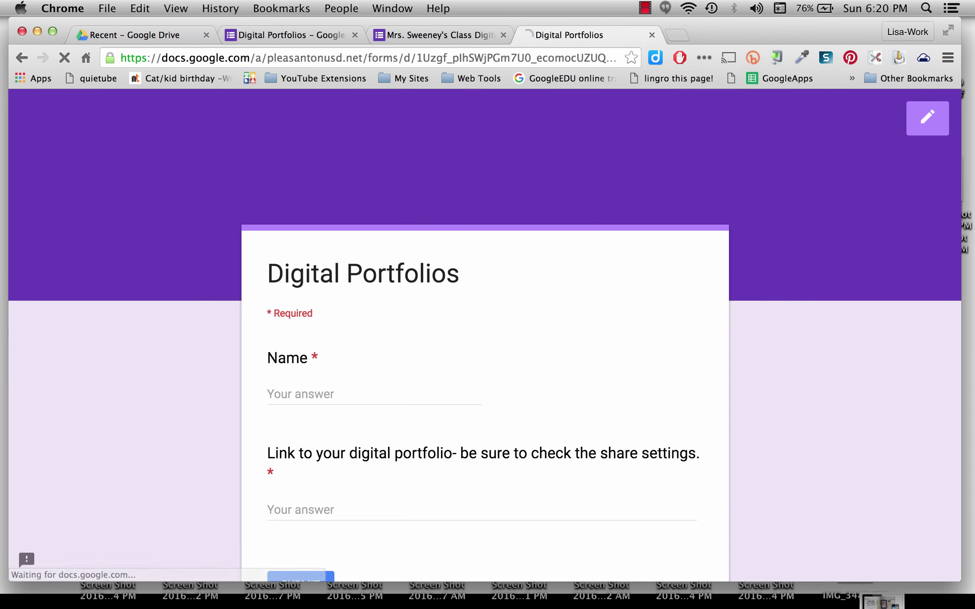
left_click(255, 36)
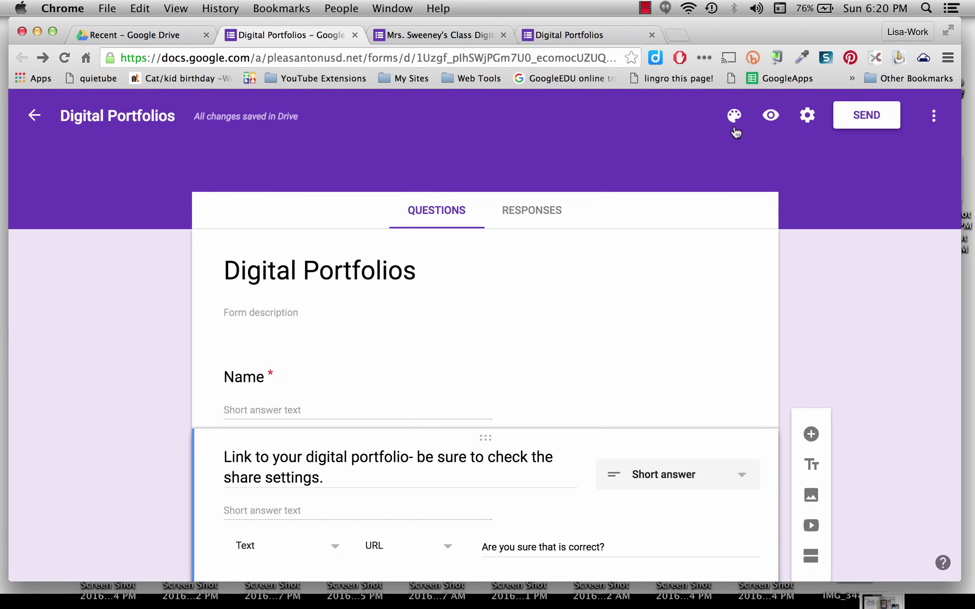
Try a pink theme, then apply the coloured-pencils header image from Work and School.
left_click(734, 117)
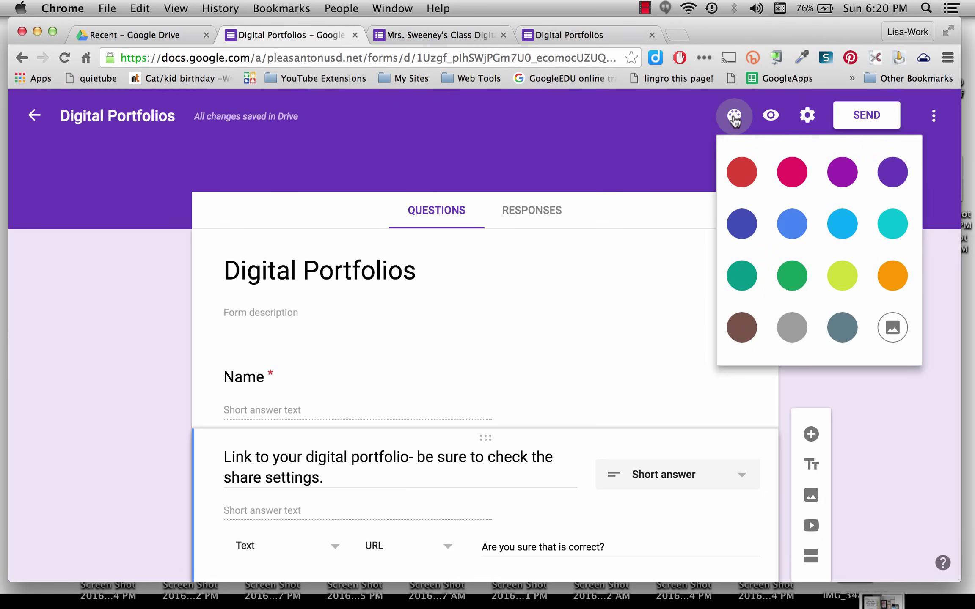
left_click(795, 178)
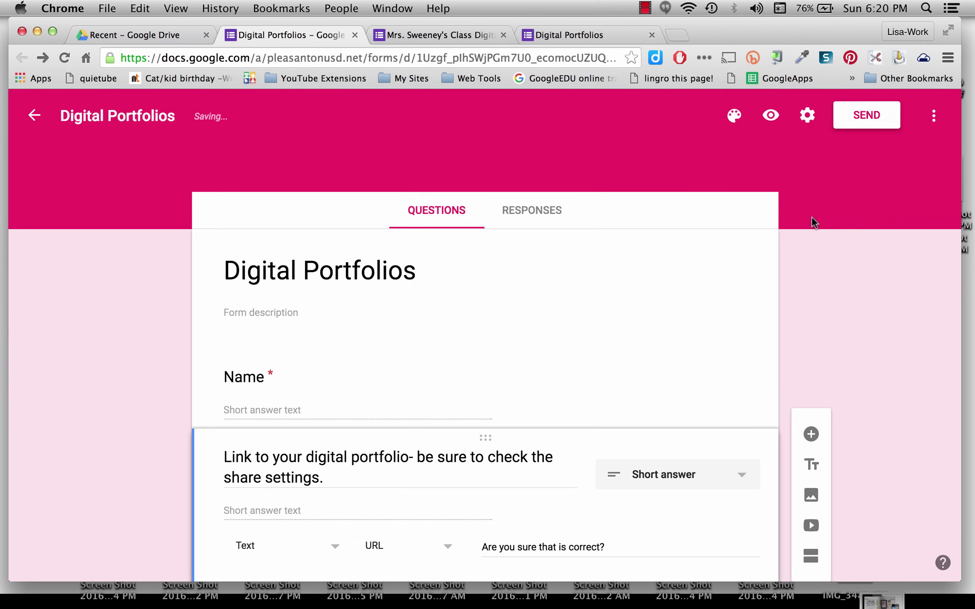
left_click(735, 117)
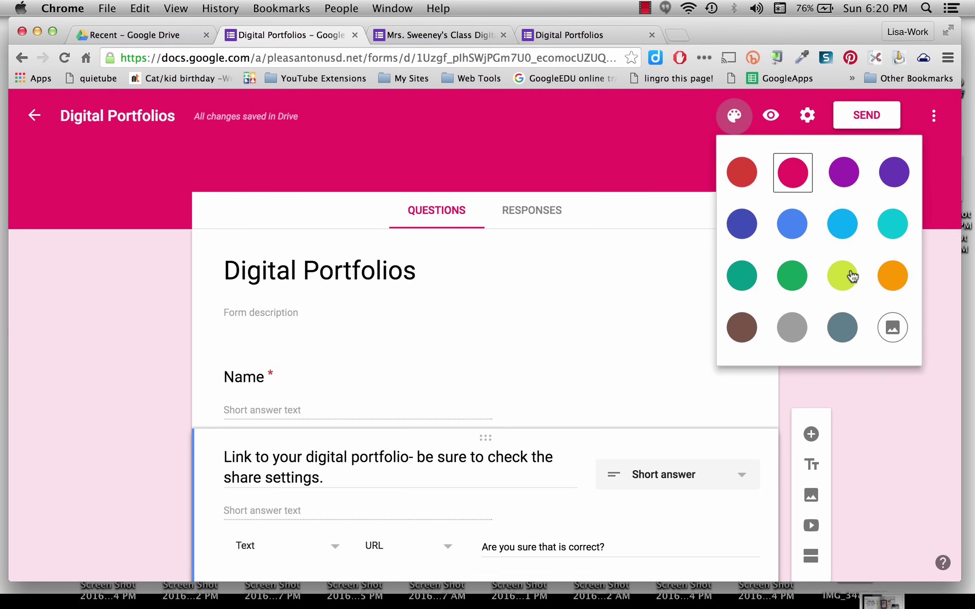
left_click(893, 330)
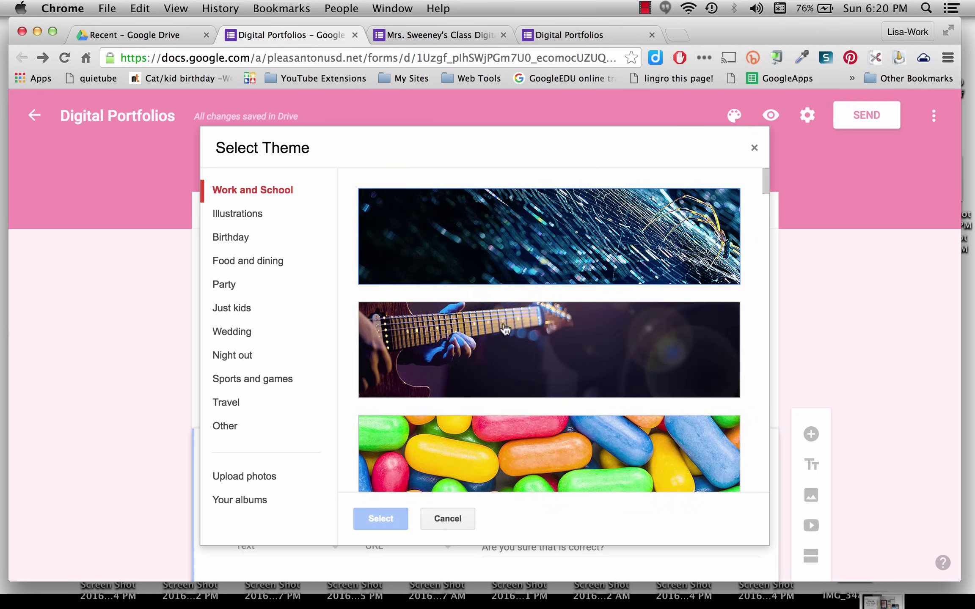
scroll(506, 330, "down", 10)
scroll(506, 329, "down", 15)
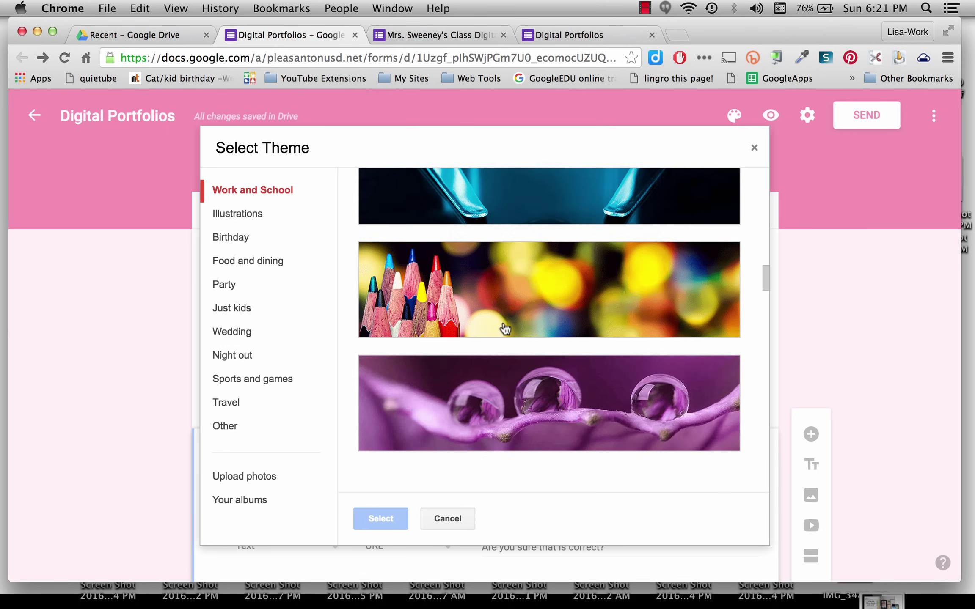
scroll(505, 329, "up", 8)
scroll(506, 329, "up", 2)
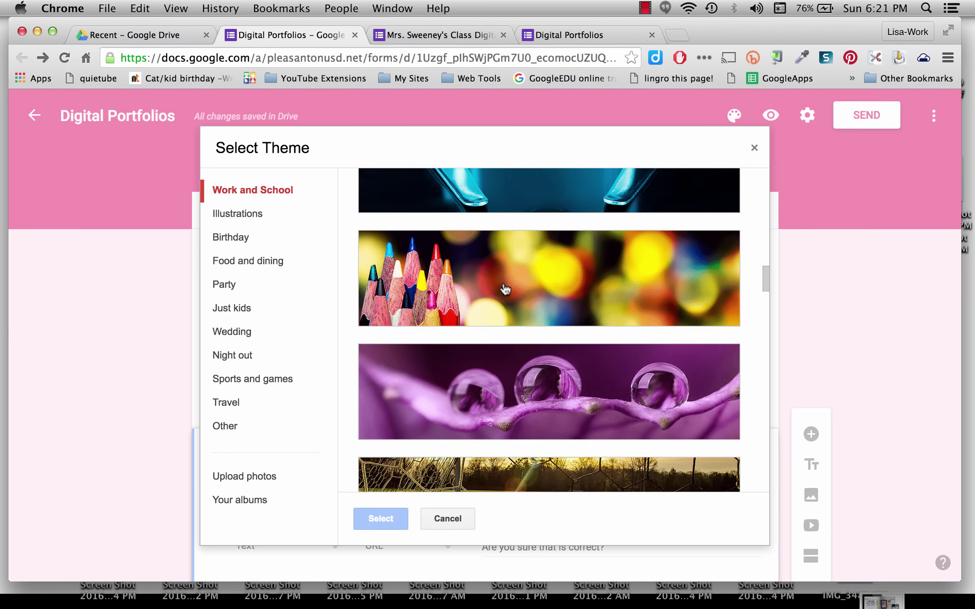
left_click(506, 290)
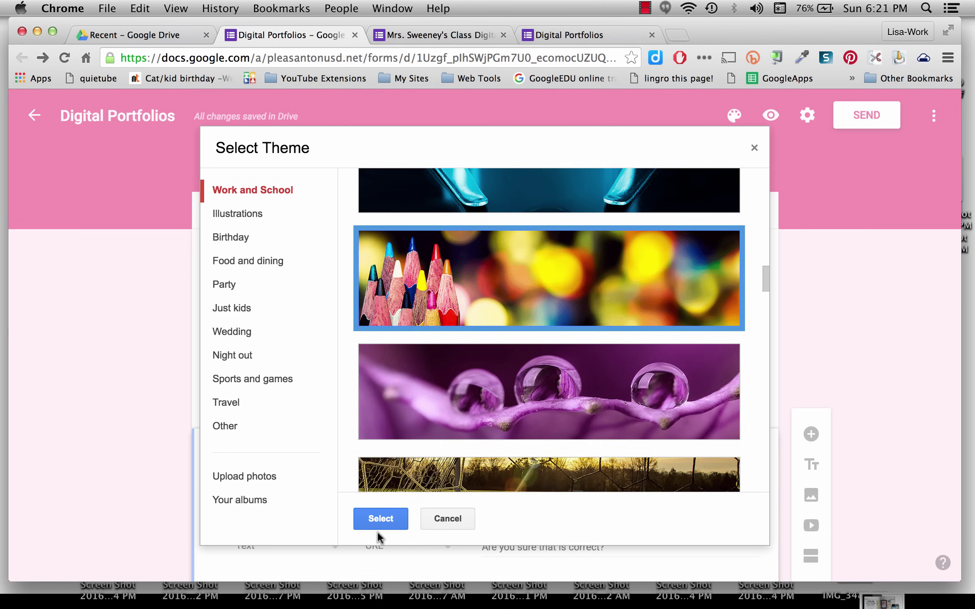
left_click(379, 518)
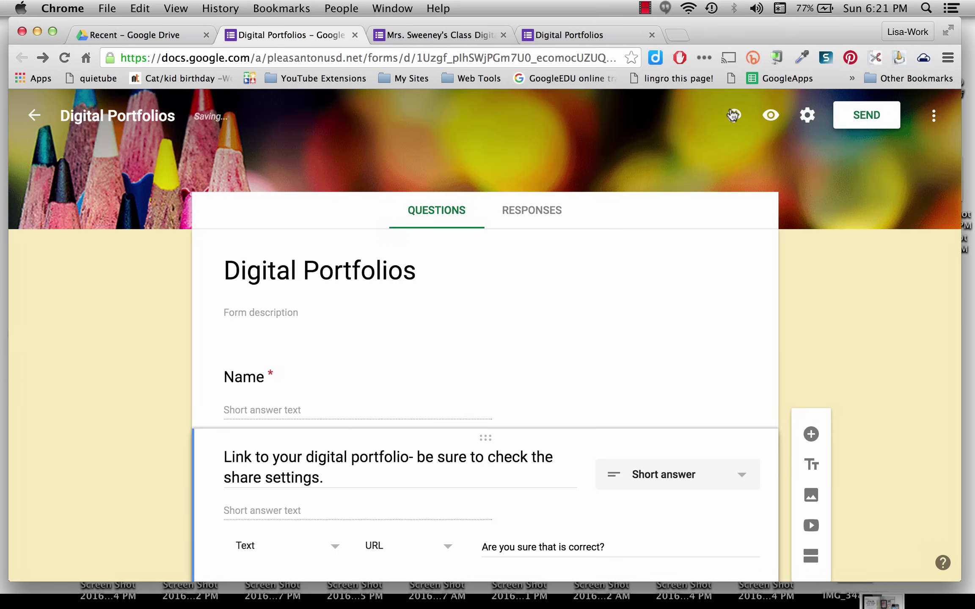
Reopen the header image gallery and close it without changes.
left_click(733, 115)
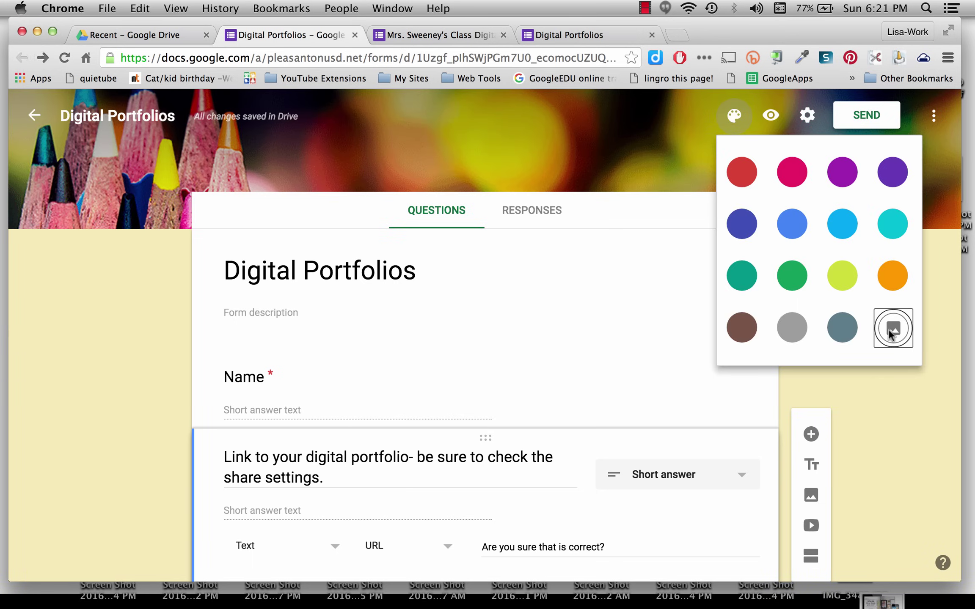
left_click(891, 329)
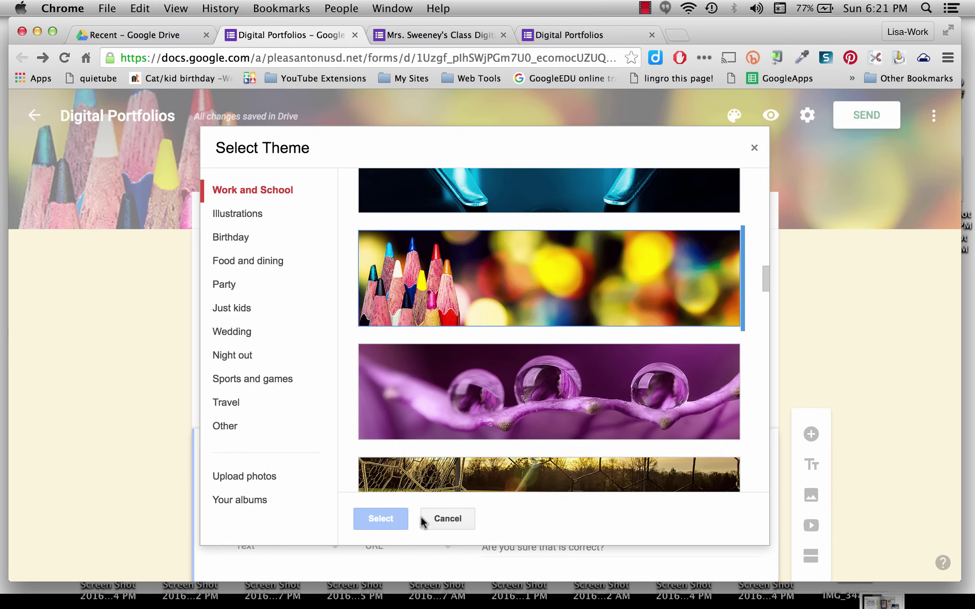
left_click(440, 520)
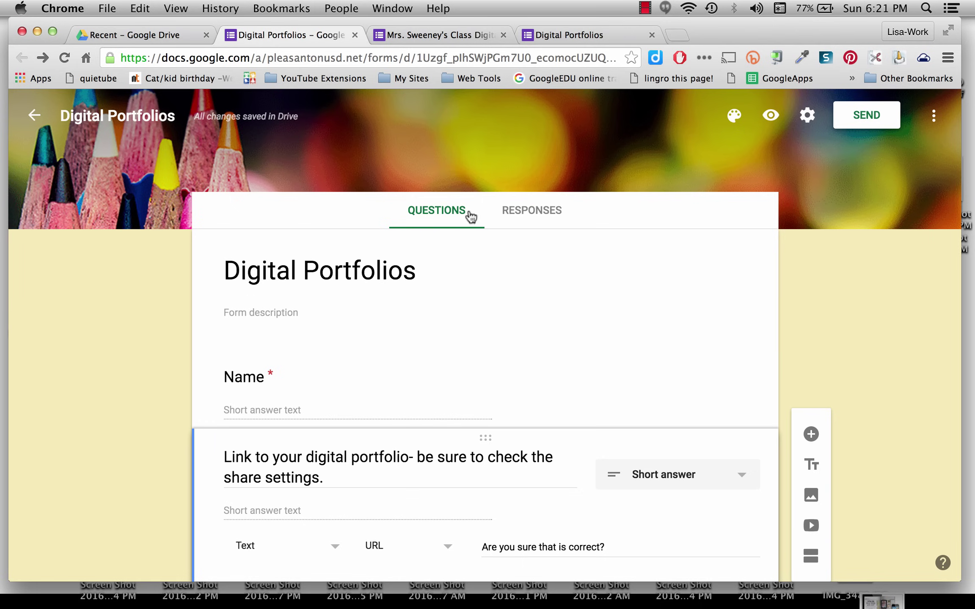
Open the Responses tab, which shows 0 responses for Digital Portfolios.
left_click(527, 215)
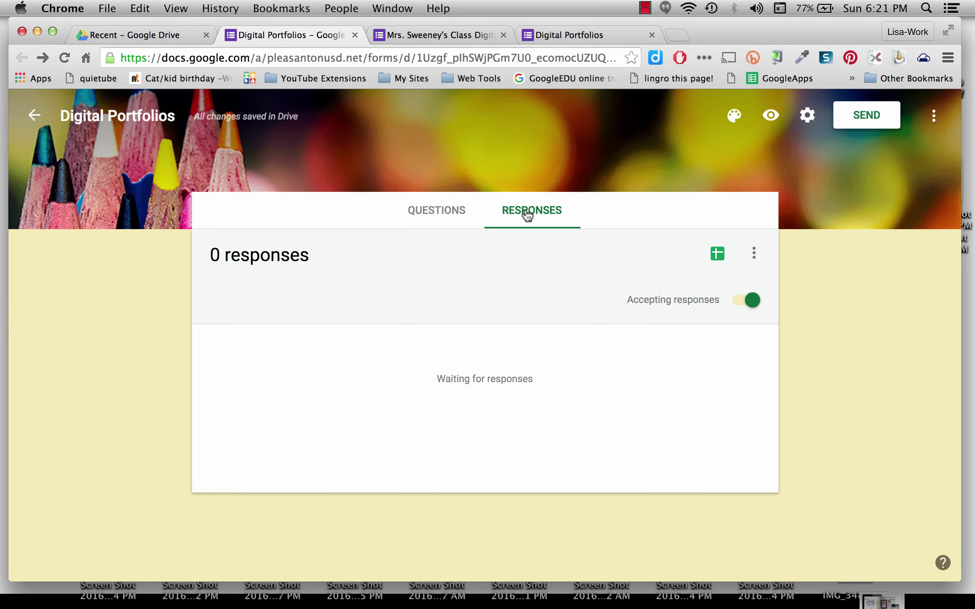